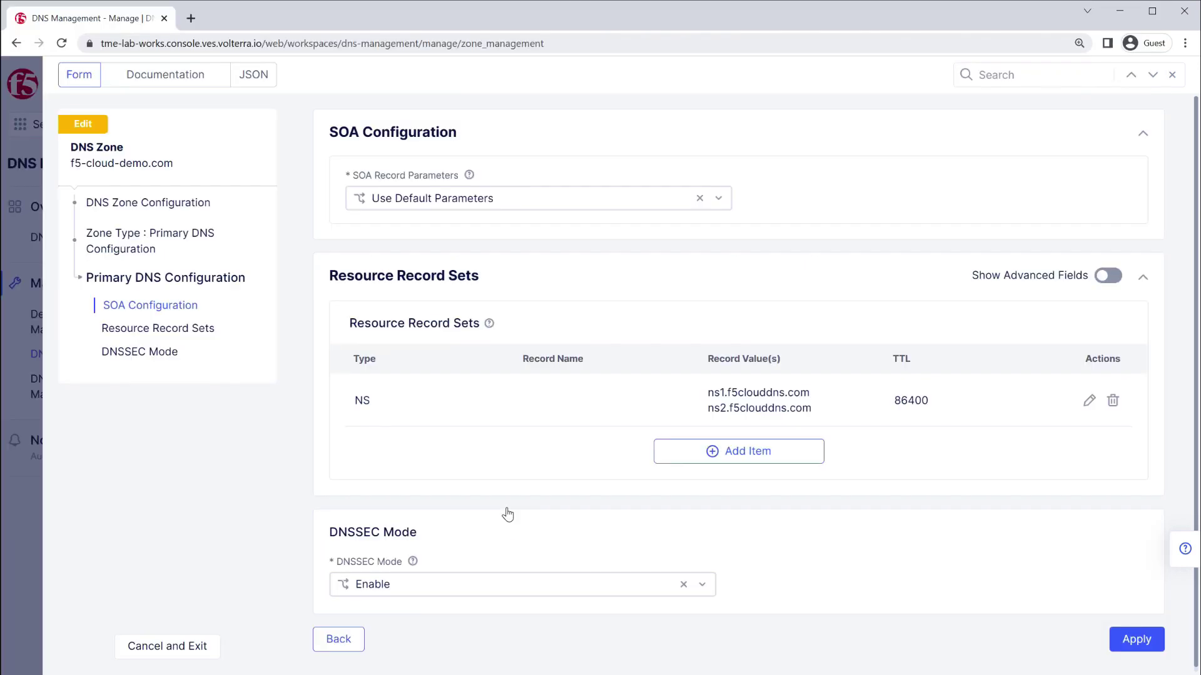
Add a DNS Load Balancer record set named buytime.
{"action": "left_click", "coordinate": [692, 461]}
{"action": "left_click", "coordinate": [597, 234]}
{"action": "left_click", "coordinate": [430, 522]}
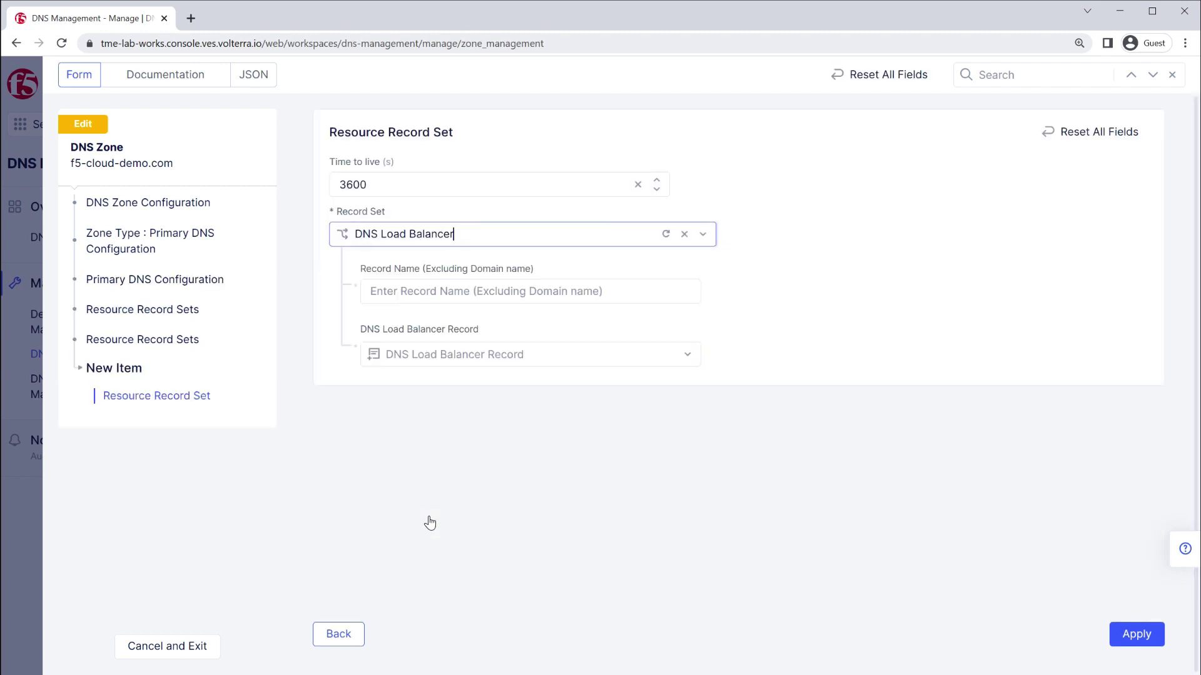
{"action": "left_click", "coordinate": [479, 296]}
{"action": "type", "text": "bayview"}
Create a new DNS load balancer named buytime-dnslb with record type A.
{"action": "left_click", "coordinate": [510, 353]}
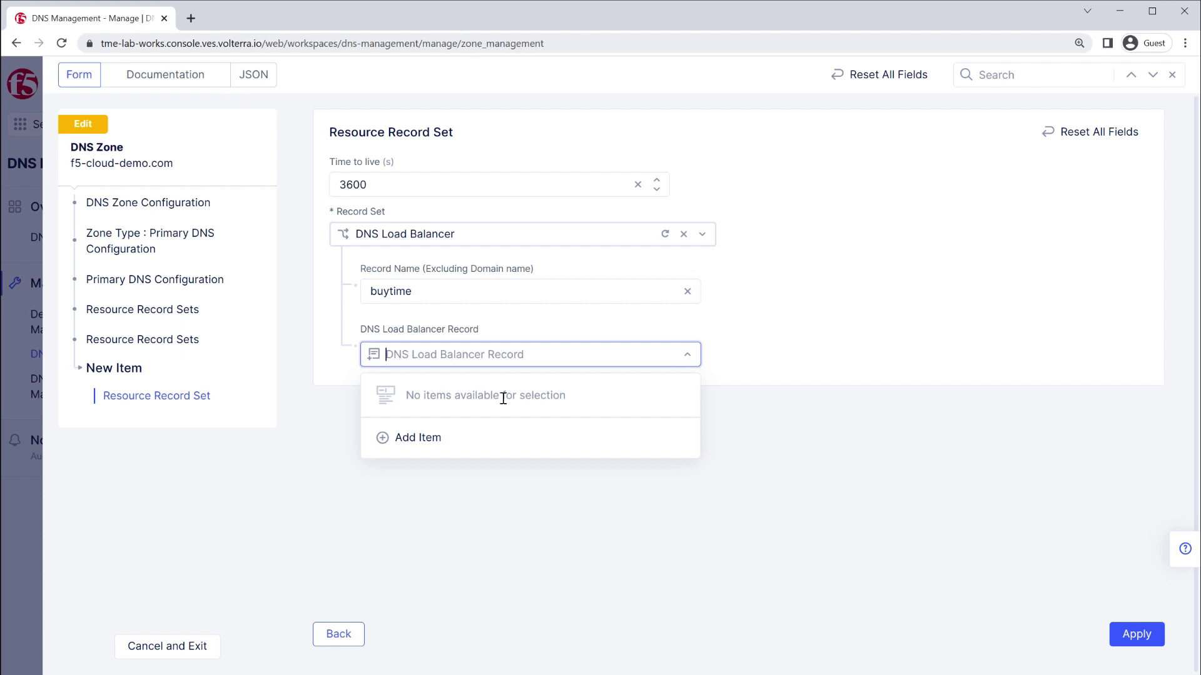
{"action": "left_click", "coordinate": [426, 440]}
{"action": "left_click", "coordinate": [485, 188]}
{"action": "type", "text": "buytime-dnslb"}
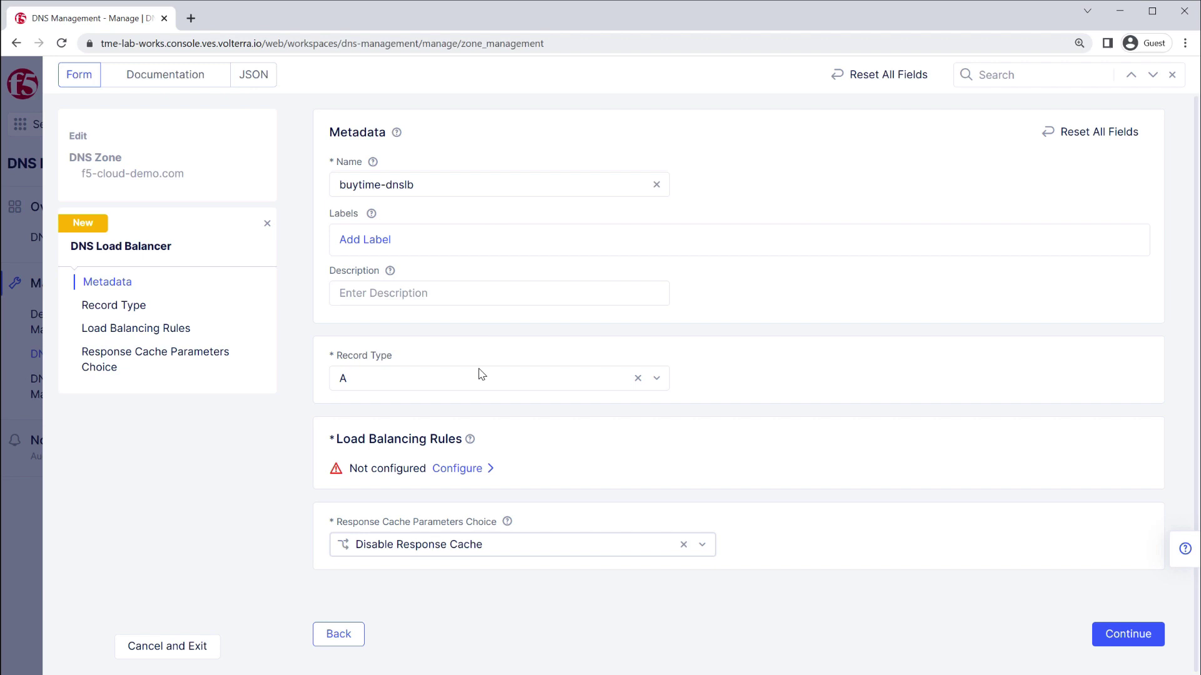
{"action": "left_click", "coordinate": [480, 374]}
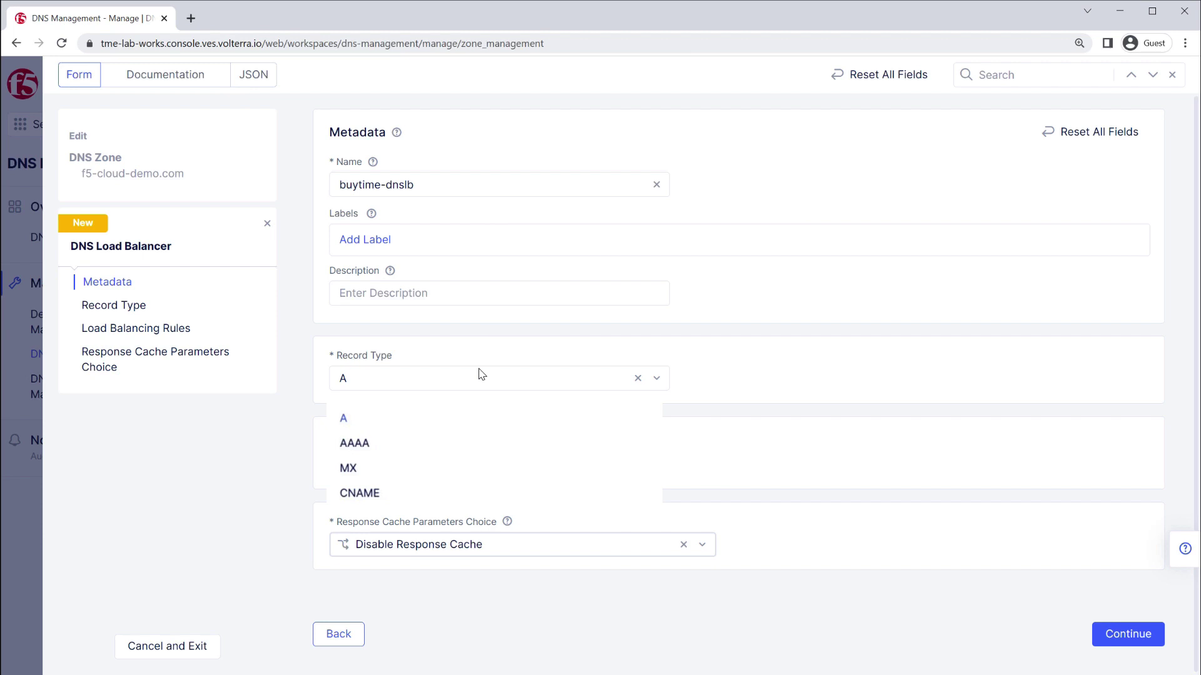
{"action": "left_click", "coordinate": [480, 375]}
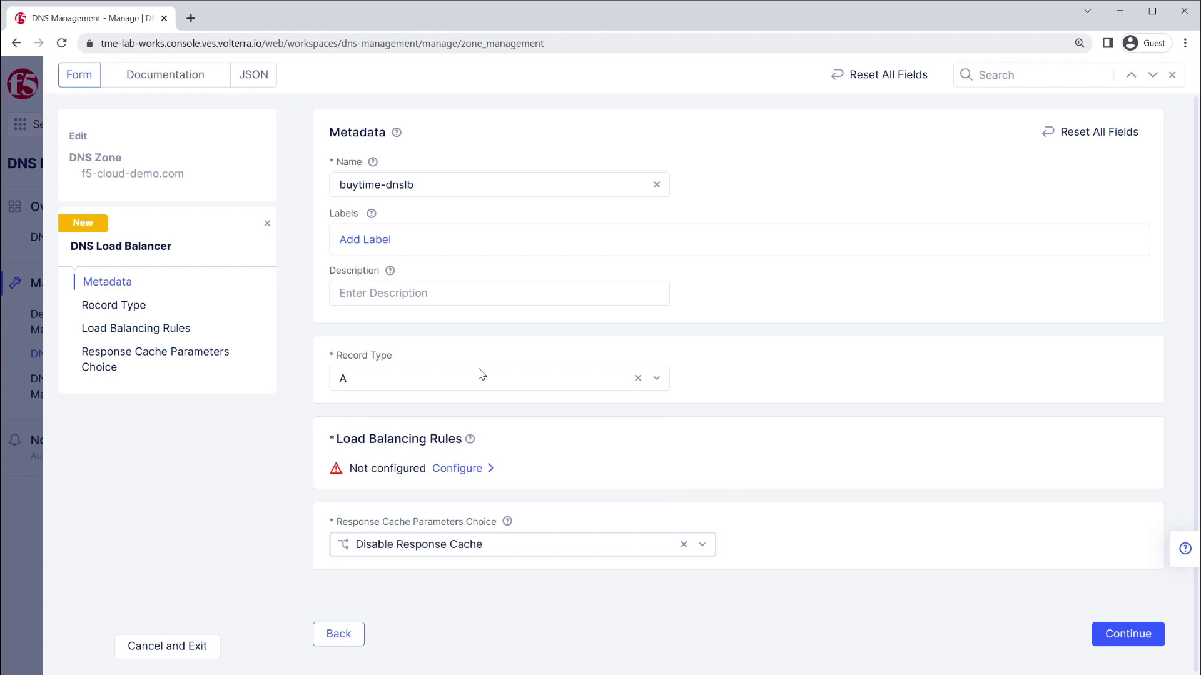
Add a new load balancing rule that selects geo locations by label.
{"action": "left_click", "coordinate": [475, 468]}
{"action": "left_click", "coordinate": [700, 201]}
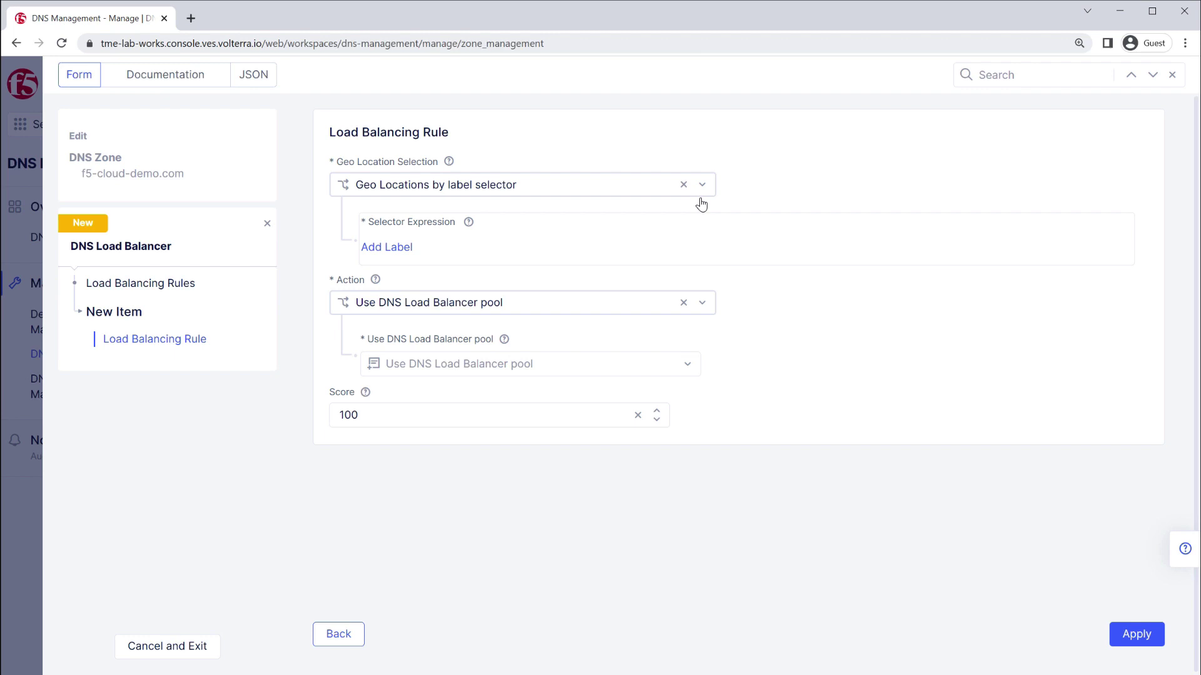
{"action": "left_click", "coordinate": [454, 185]}
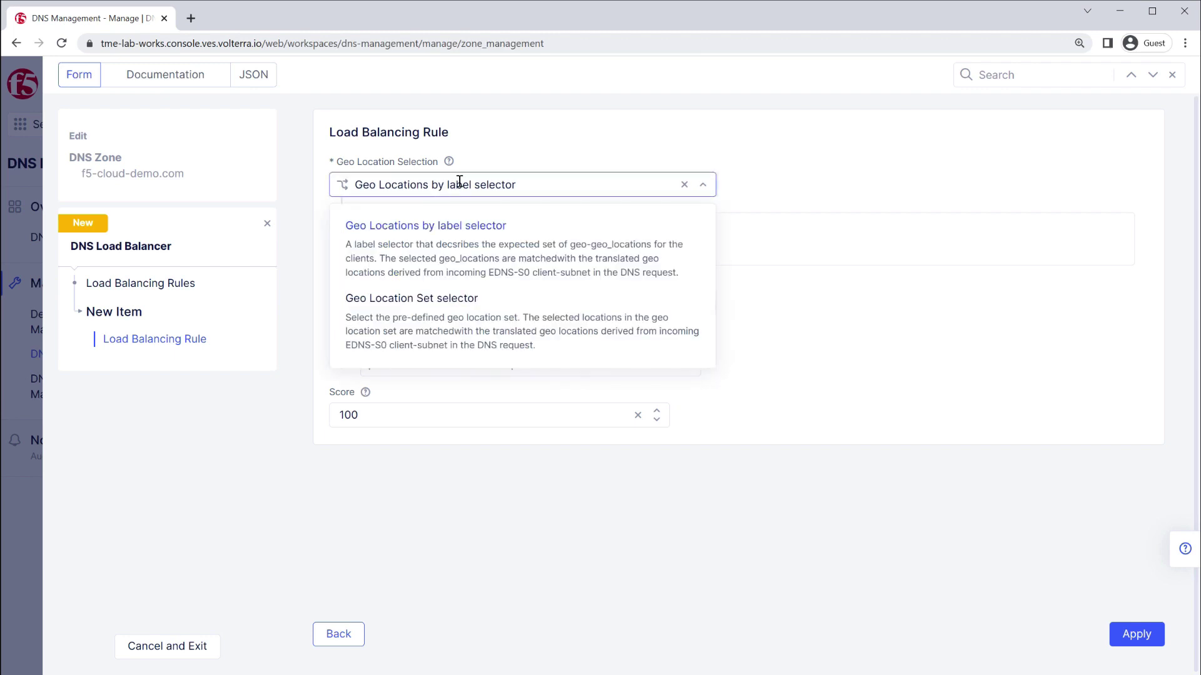
{"action": "left_click", "coordinate": [462, 230]}
Set the rule's label selector to geoip.ves.io/continent In EU.
{"action": "left_click", "coordinate": [398, 248]}
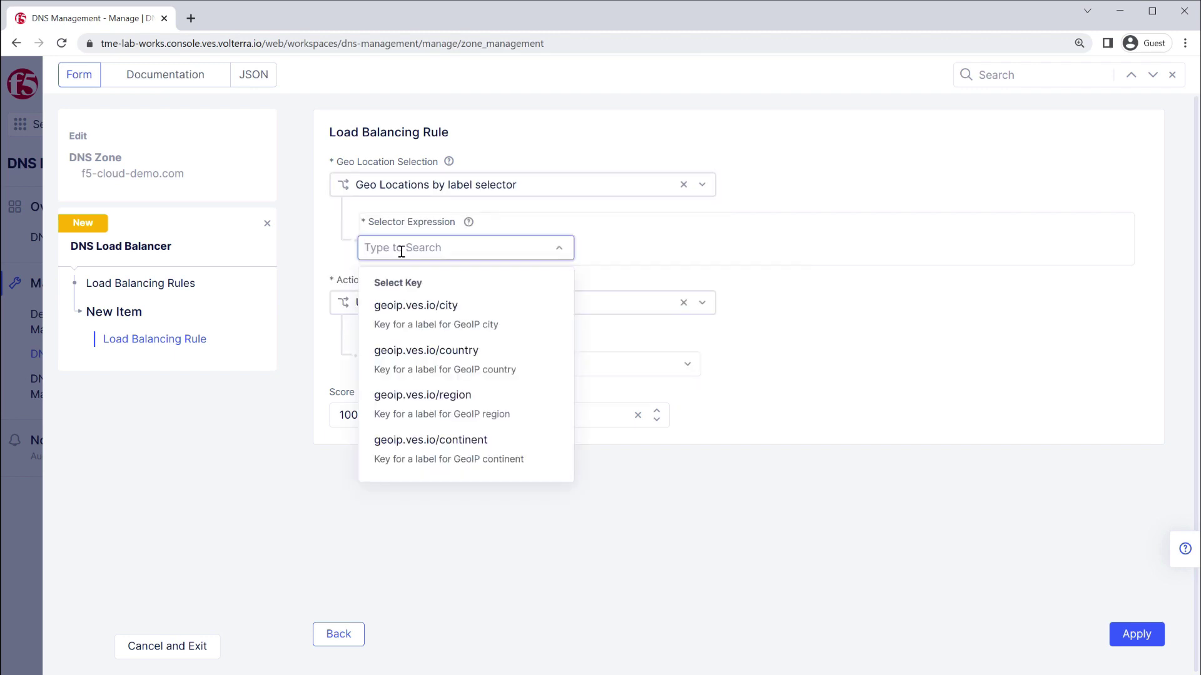
{"action": "left_click", "coordinate": [441, 448]}
{"action": "left_click", "coordinate": [394, 307]}
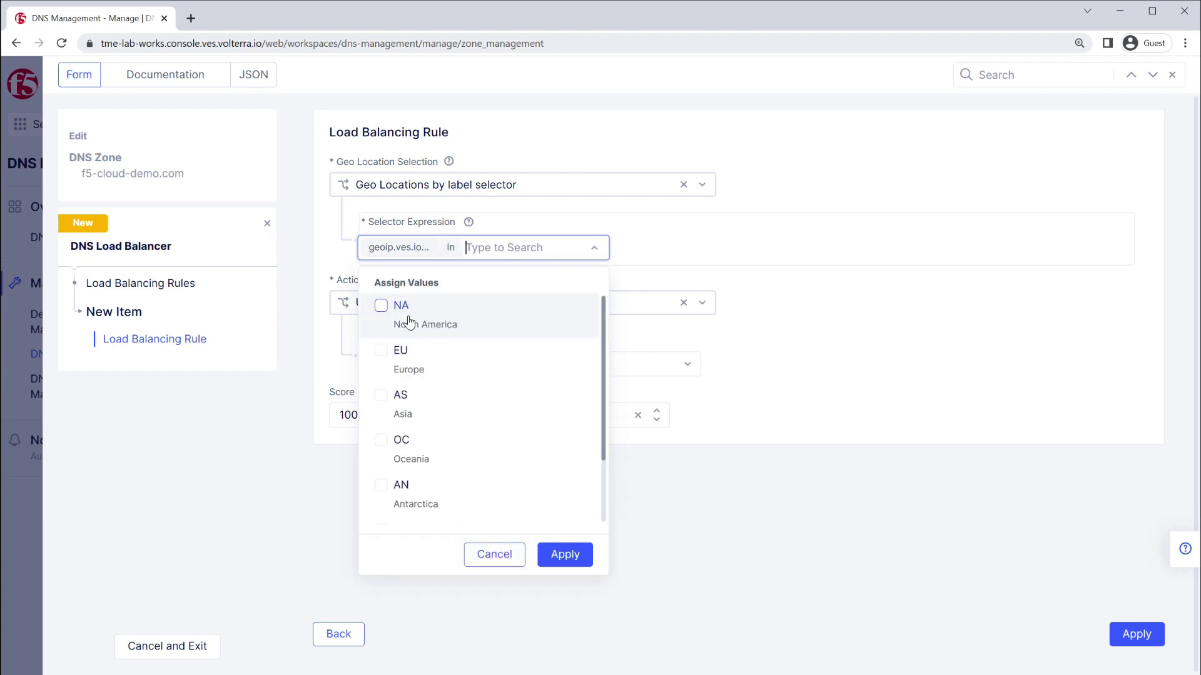
{"action": "left_click", "coordinate": [385, 365]}
{"action": "left_click", "coordinate": [565, 555]}
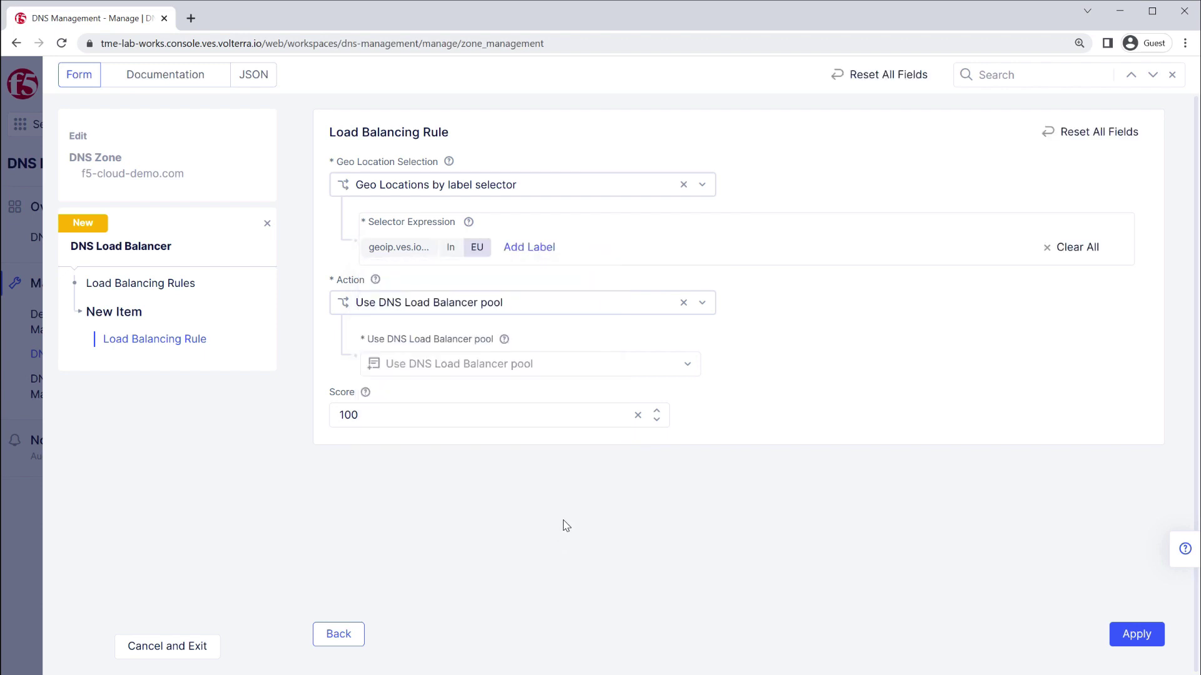
{"action": "left_click", "coordinate": [565, 373]}
Add members 3.70.80.140 and 3.64.150.54 to the new europe-pool.
{"action": "left_click", "coordinate": [438, 450]}
{"action": "type", "text": "sample-pool"}
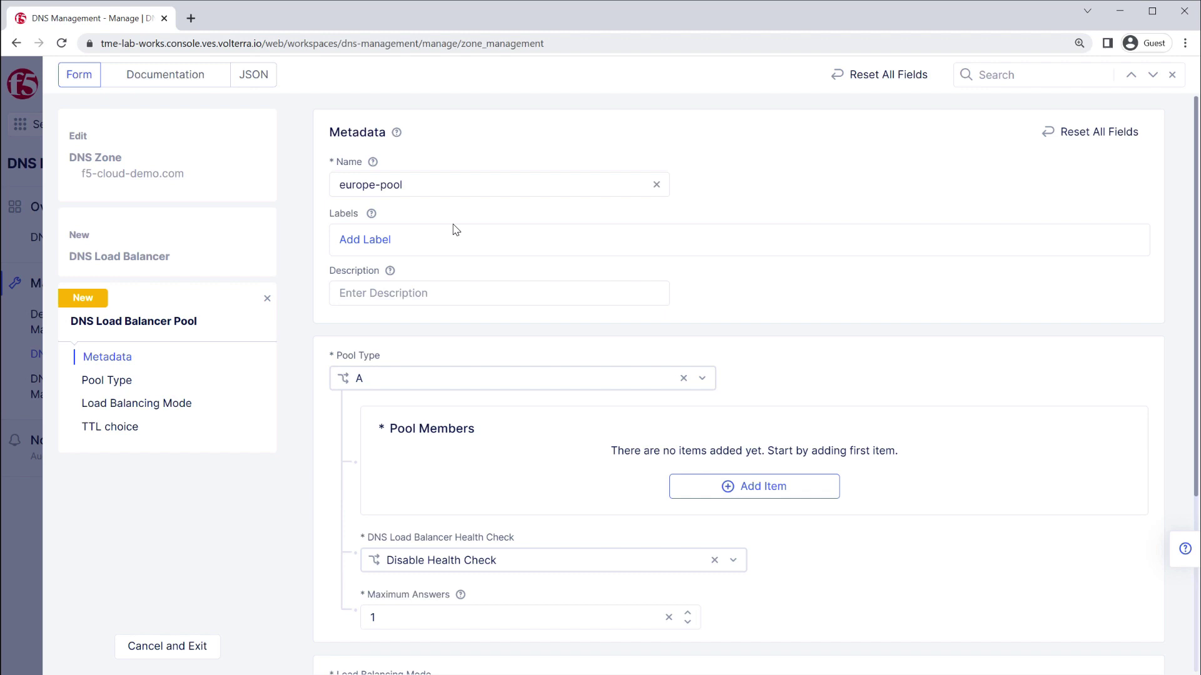
{"action": "left_click", "coordinate": [688, 483]}
{"action": "type", "text": "3.70.80.140"}
{"action": "left_click", "coordinate": [1137, 634]}
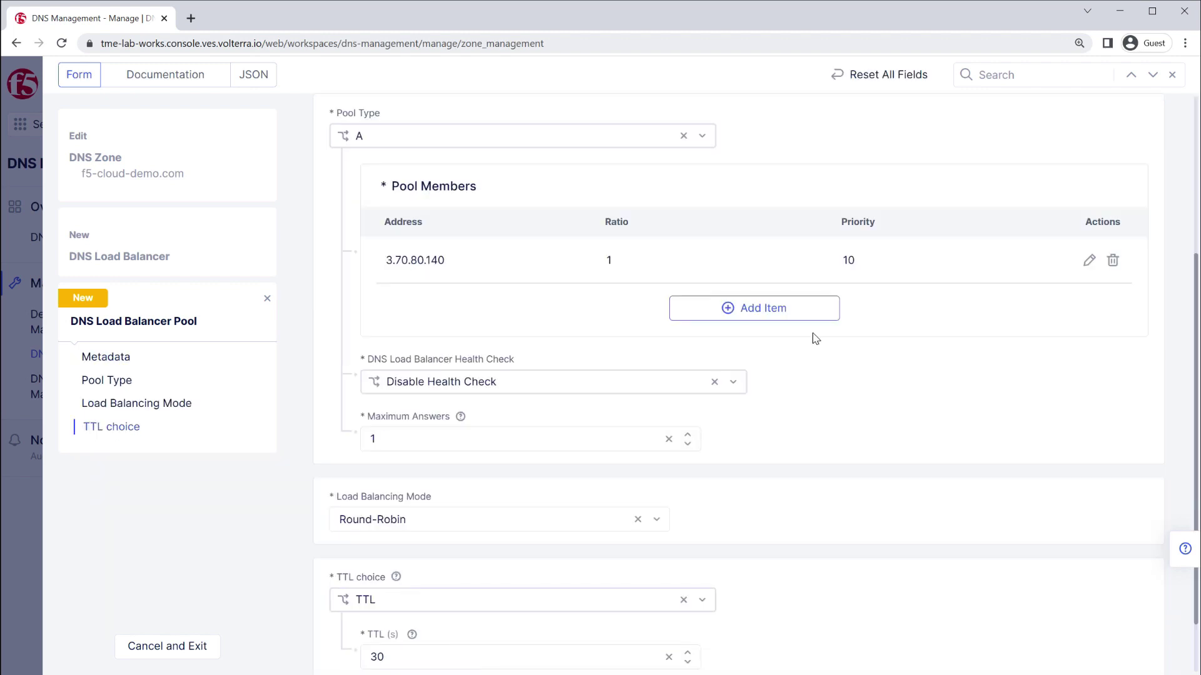
{"action": "left_click", "coordinate": [742, 306]}
{"action": "type", "text": "3.64.150.54"}
{"action": "key", "text": "Return"}
Enable health checking with a new HTTP health check europe-healthcheck on port 80.
{"action": "left_click", "coordinate": [567, 428]}
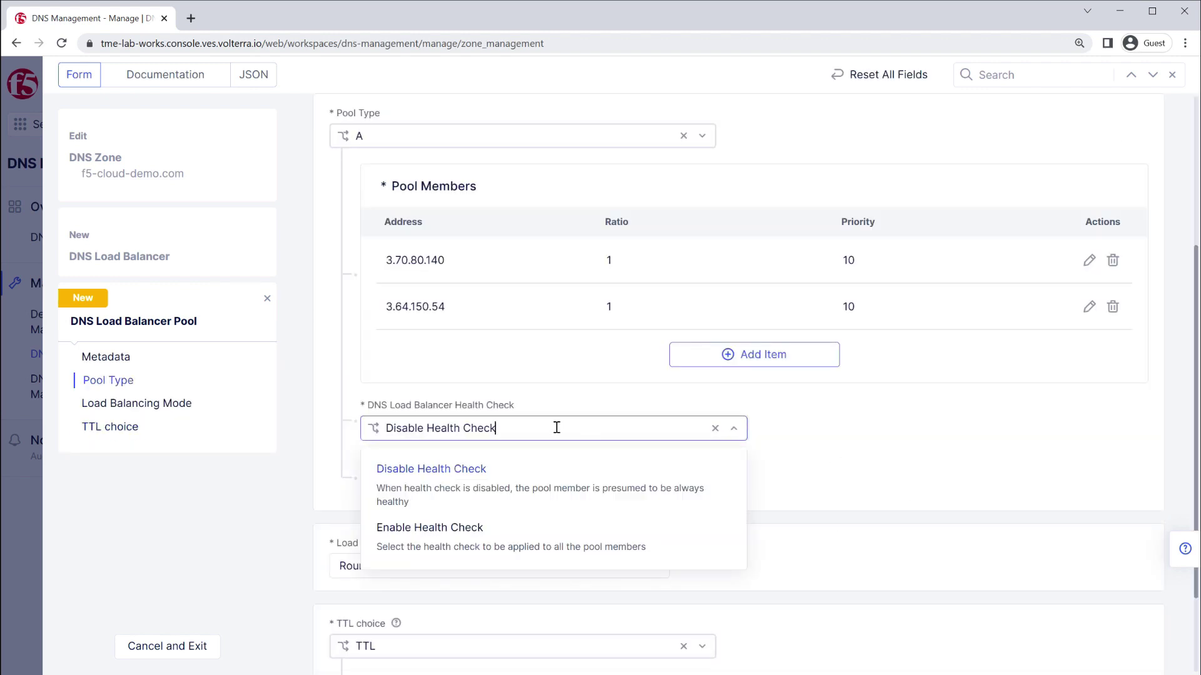
{"action": "left_click", "coordinate": [517, 529]}
{"action": "left_click", "coordinate": [512, 490]}
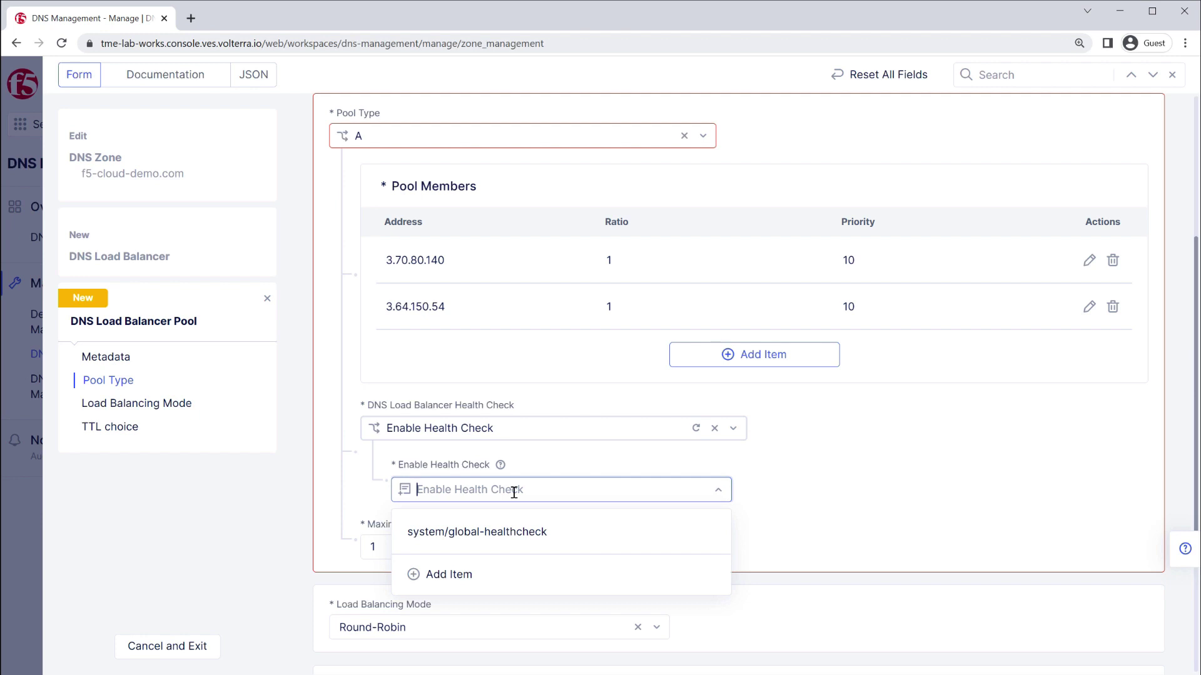
{"action": "left_click", "coordinate": [456, 574]}
{"action": "left_click", "coordinate": [452, 185]}
{"action": "type", "text": "europe-healthcheck"}
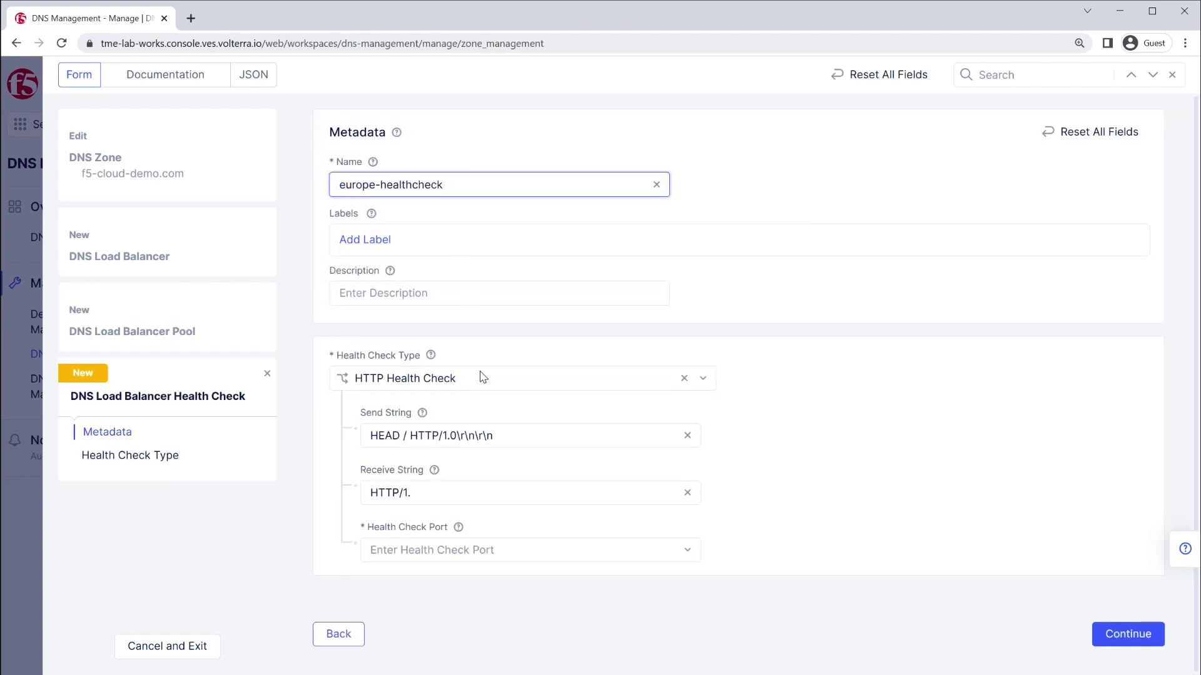
{"action": "left_click", "coordinate": [482, 379]}
{"action": "left_click", "coordinate": [469, 437]}
{"action": "left_click", "coordinate": [477, 550]}
{"action": "type", "text": "80"}
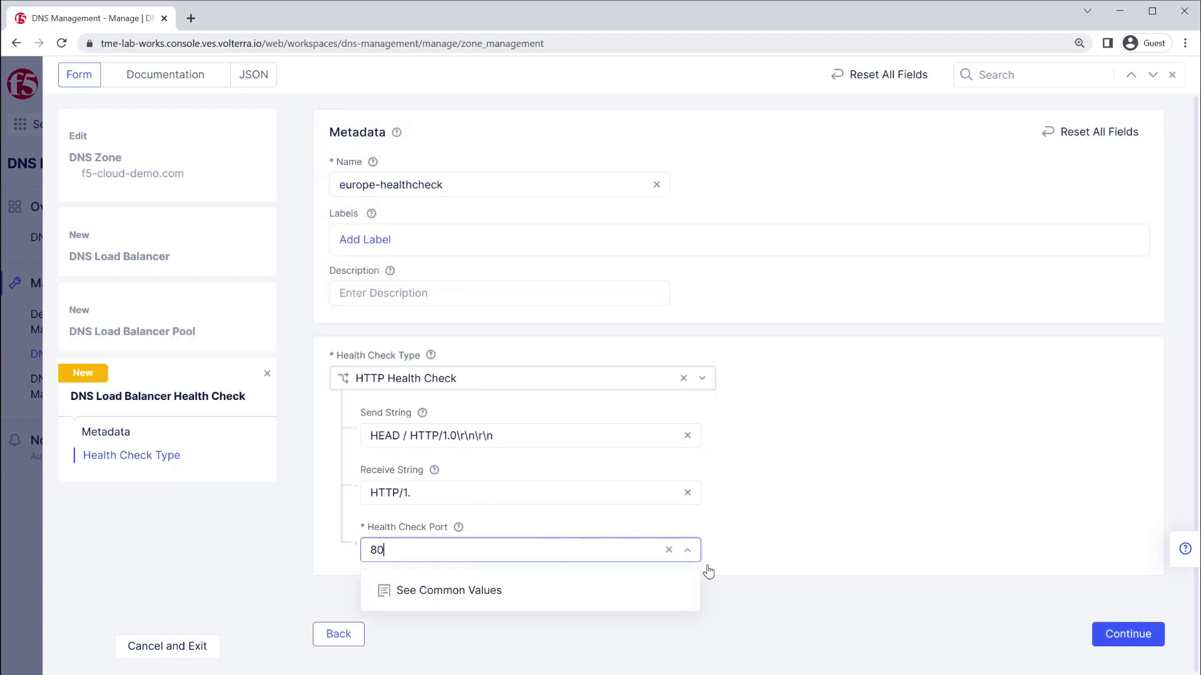
{"action": "key", "text": "Return"}
{"action": "left_click", "coordinate": [1118, 638]}
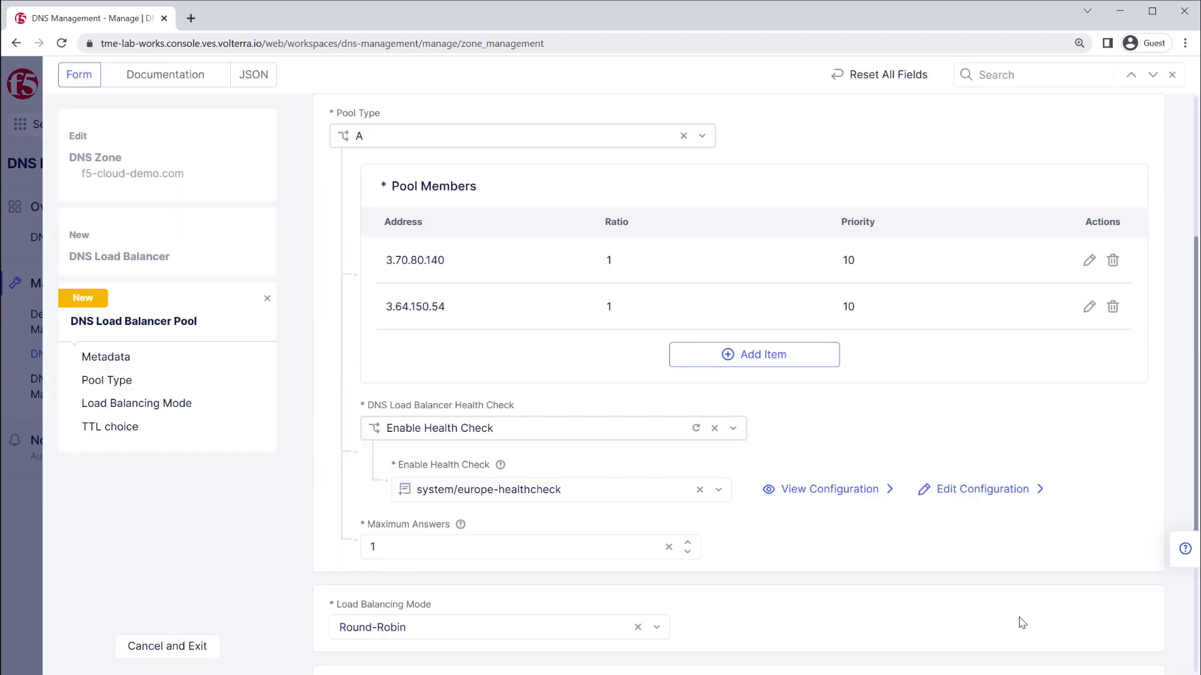
{"action": "scroll", "coordinate": [799, 606], "scroll_direction": "down", "scroll_amount": 2}
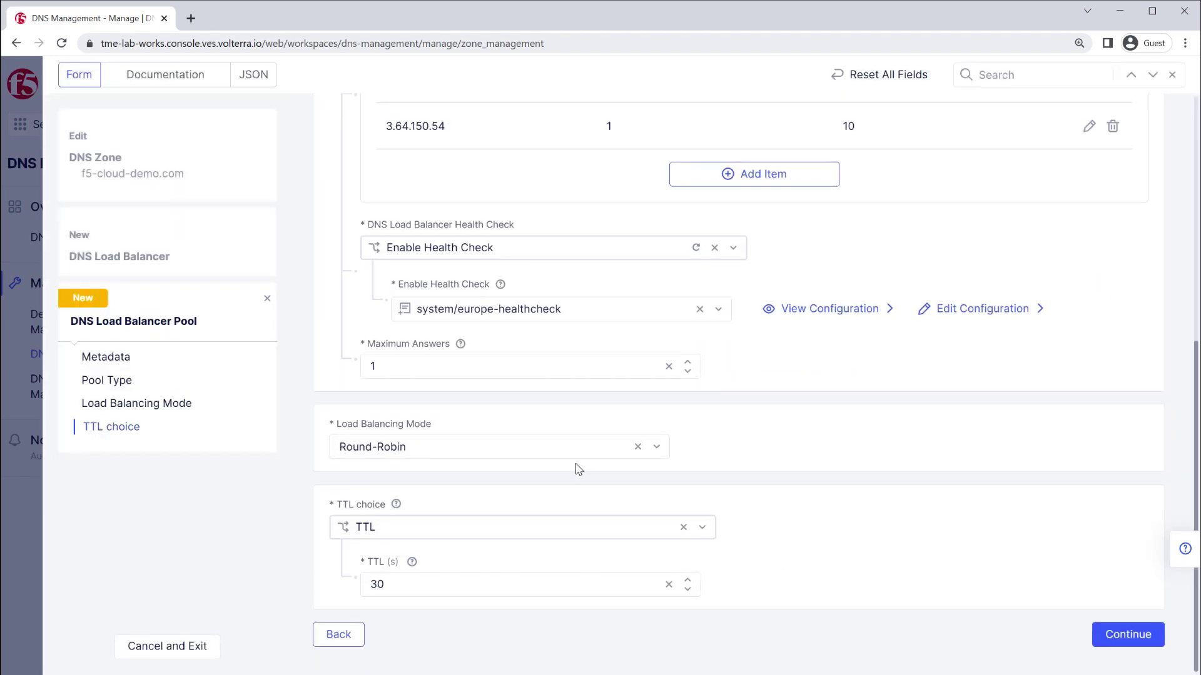
Set Static-Persist load balancing mode, save europe-pool, and apply the EU rule.
{"action": "left_click", "coordinate": [560, 448]}
{"action": "left_click", "coordinate": [549, 305]}
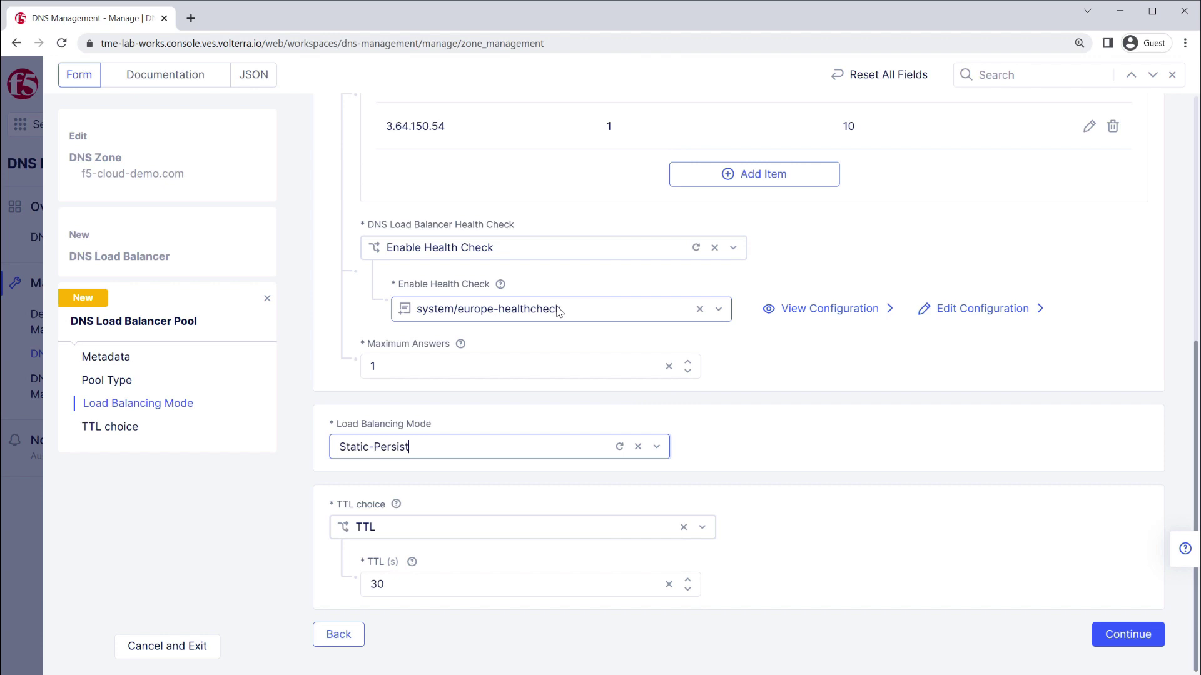
{"action": "left_click", "coordinate": [1096, 639]}
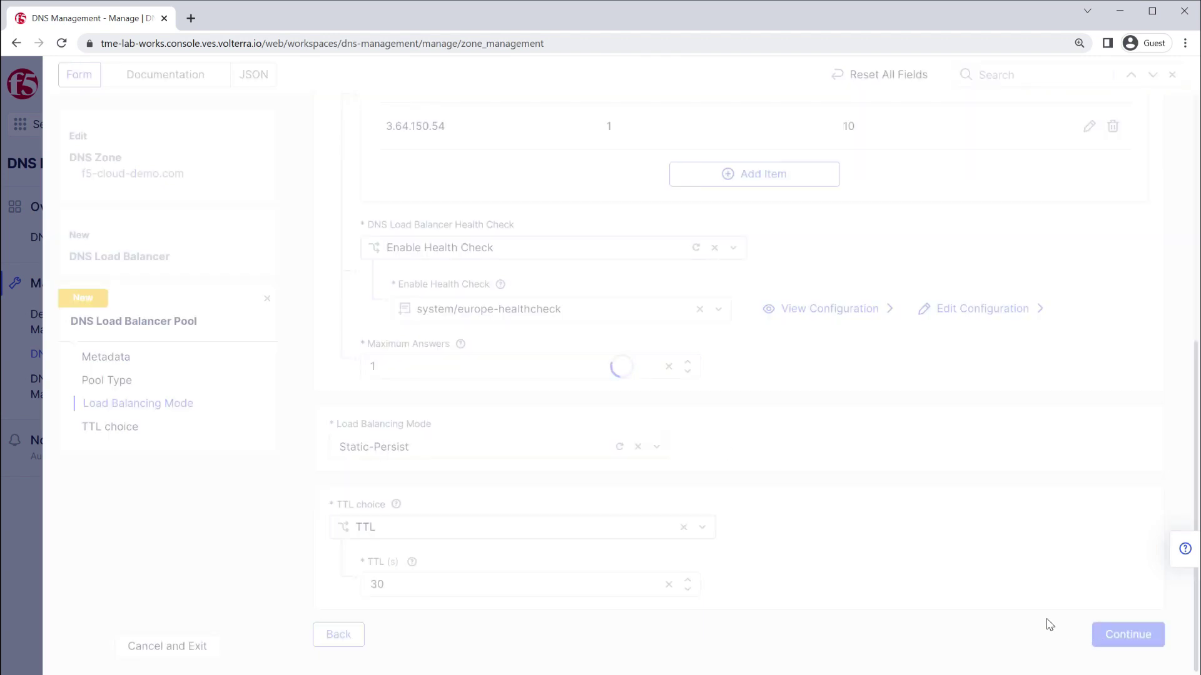
{"action": "left_click", "coordinate": [1126, 643]}
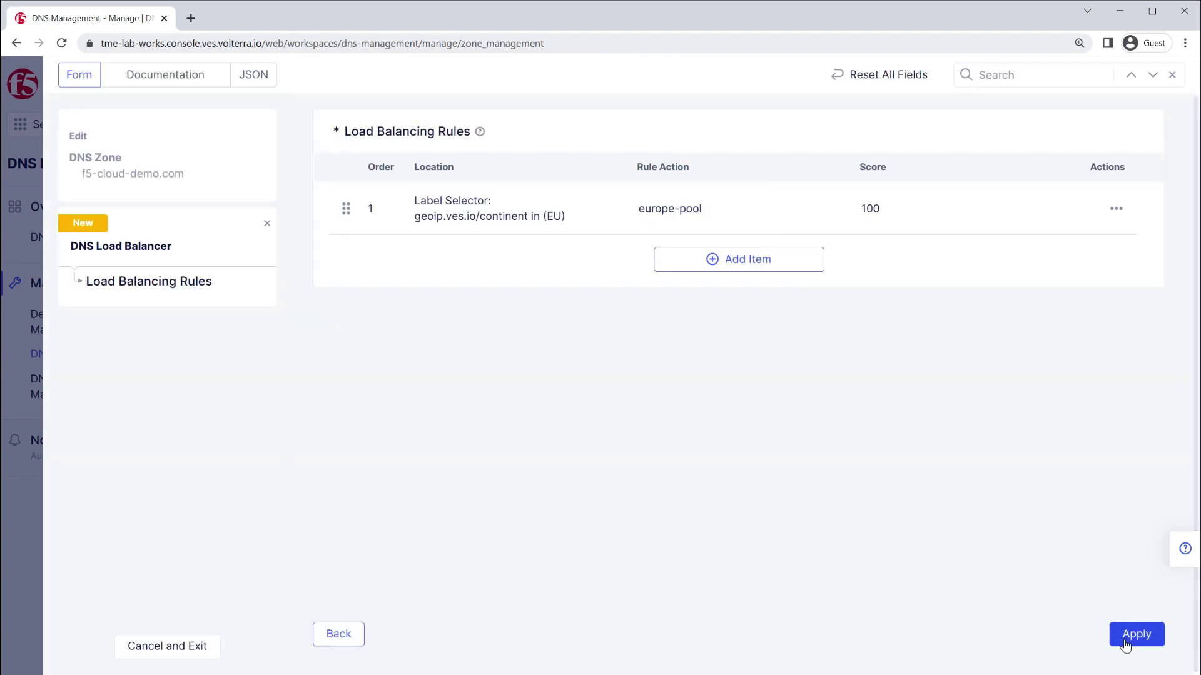
Add a second rule targeting the system/global-users geo location set.
{"action": "left_click", "coordinate": [708, 268]}
{"action": "left_click", "coordinate": [615, 185]}
{"action": "left_click", "coordinate": [575, 295]}
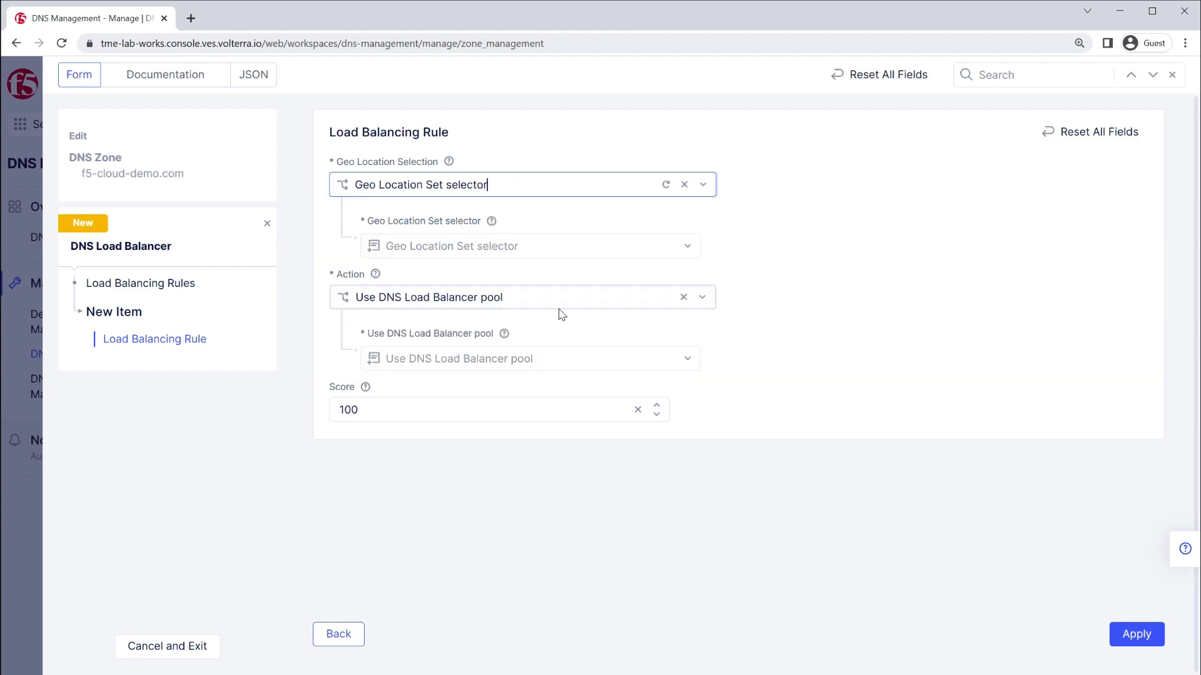
{"action": "left_click", "coordinate": [536, 246]}
{"action": "left_click", "coordinate": [526, 287]}
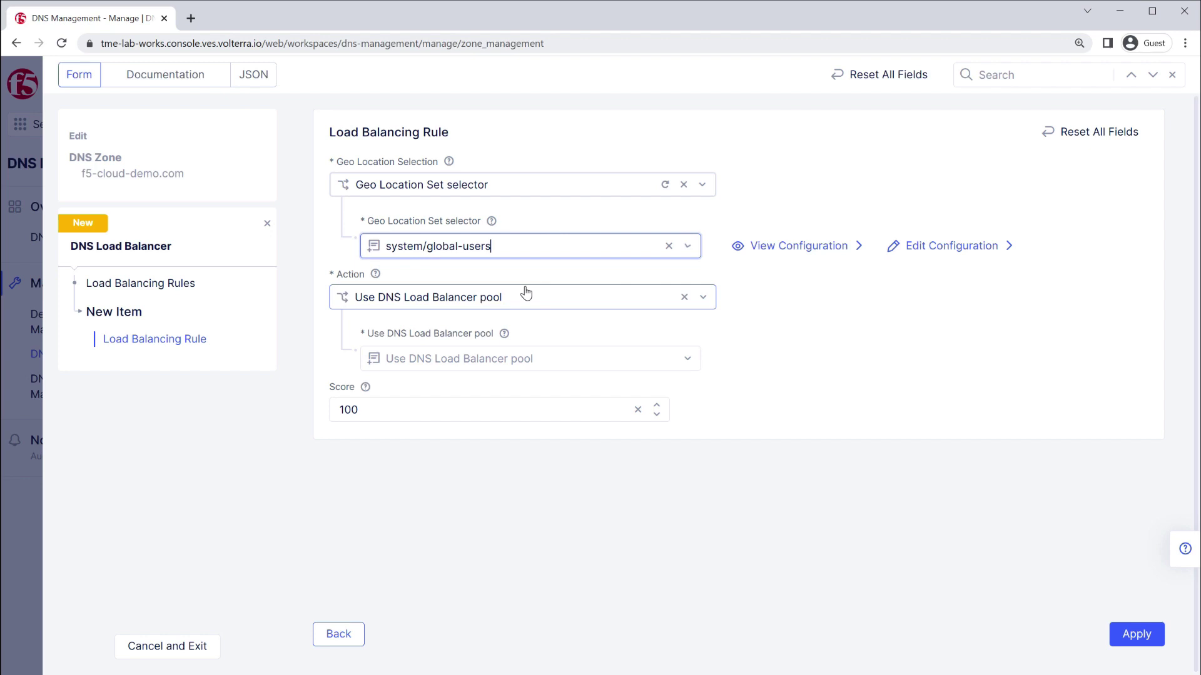
Route the rule to system/global-pool with score 1000 and apply it.
{"action": "left_click", "coordinate": [515, 359]}
{"action": "left_click", "coordinate": [442, 427]}
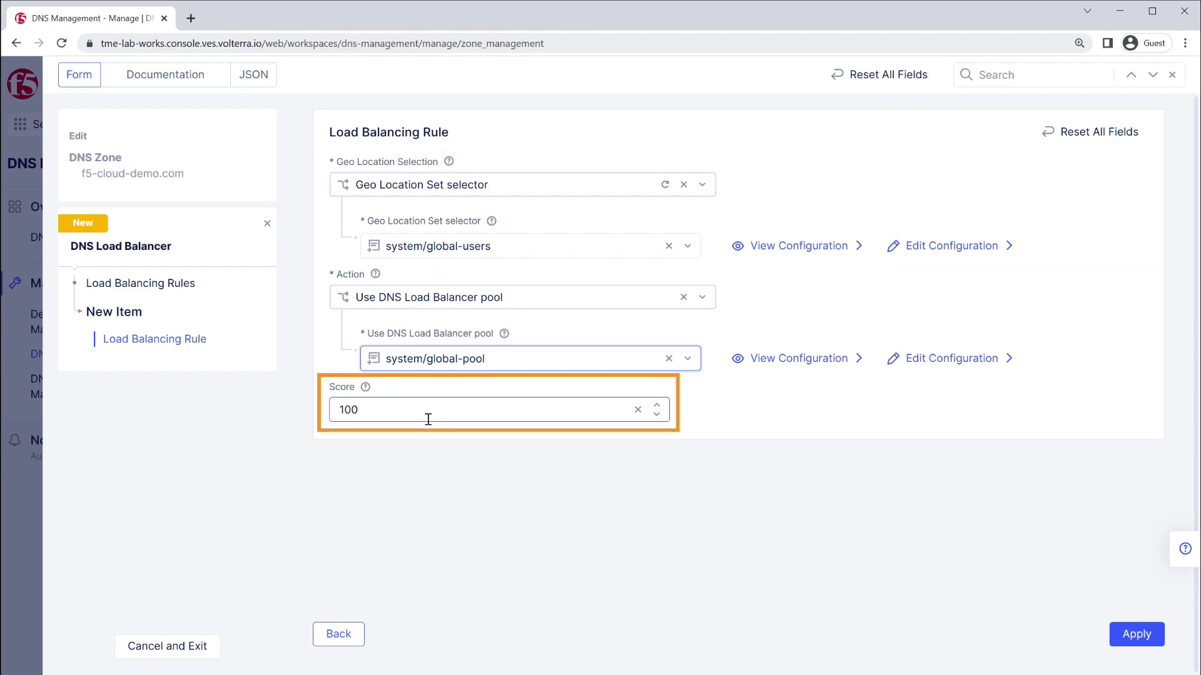
{"action": "left_click", "coordinate": [428, 419]}
{"action": "type", "text": "0"}
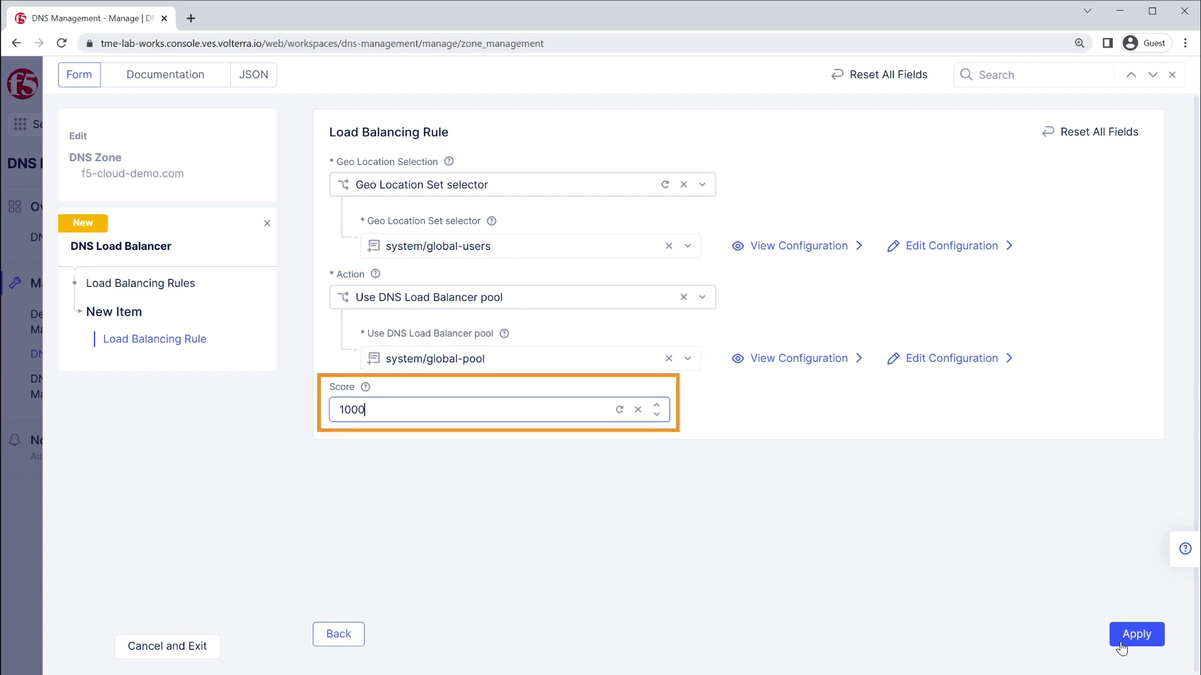
{"action": "left_click", "coordinate": [1122, 646]}
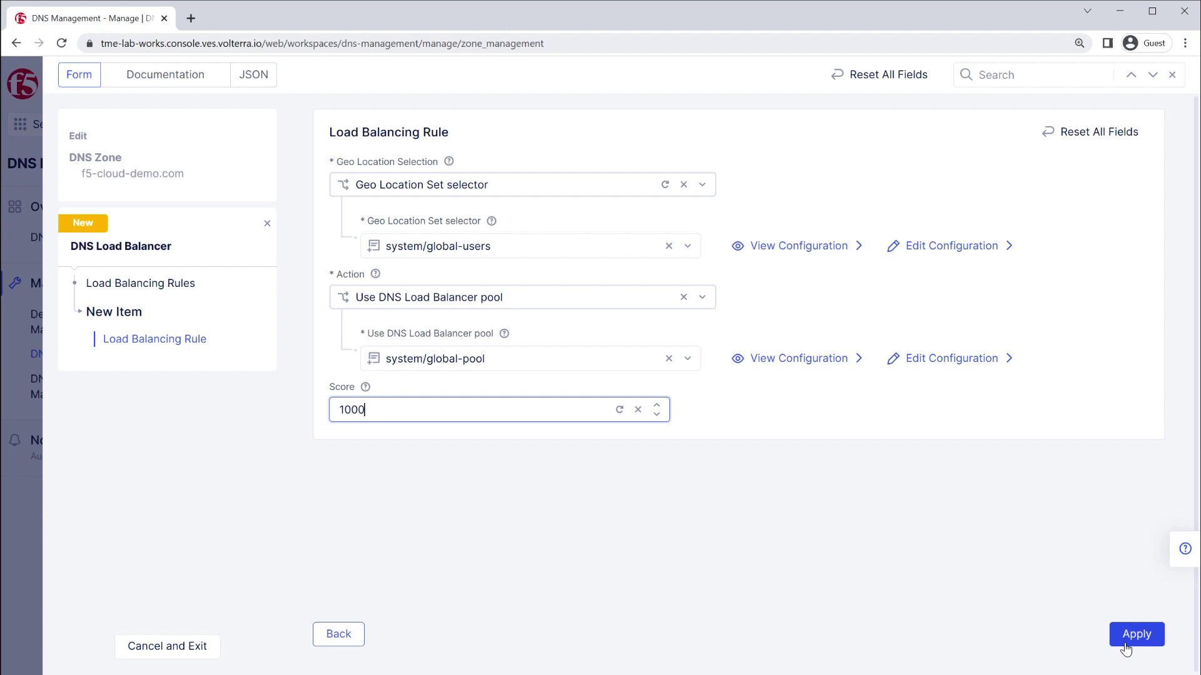